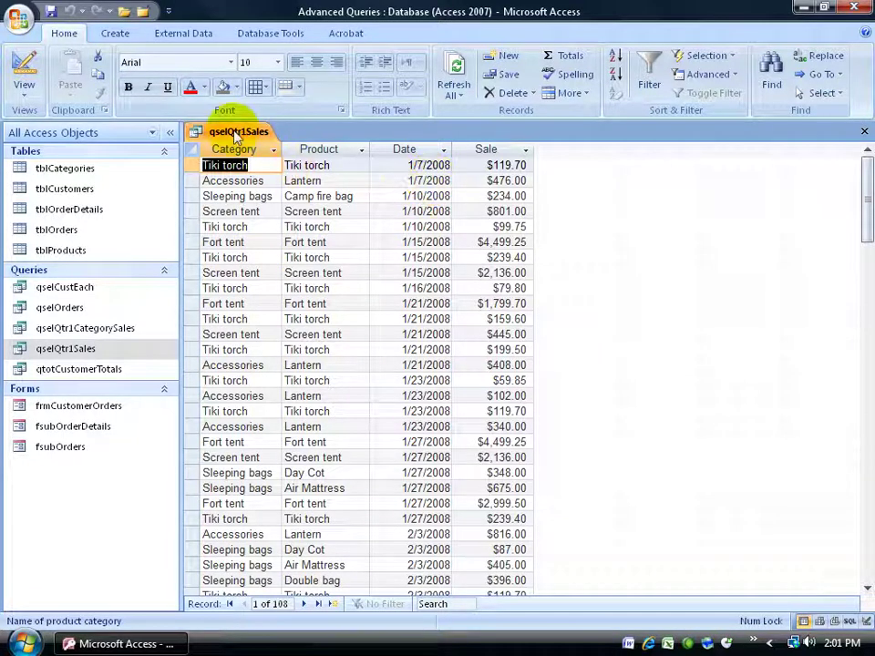
# Open qselQtr1Sales in Design view and read its Date criterion, Between #1/1/2008# And #3/31/2008#
pyautogui.rightClick(236, 135)
pyautogui.click(283, 200)
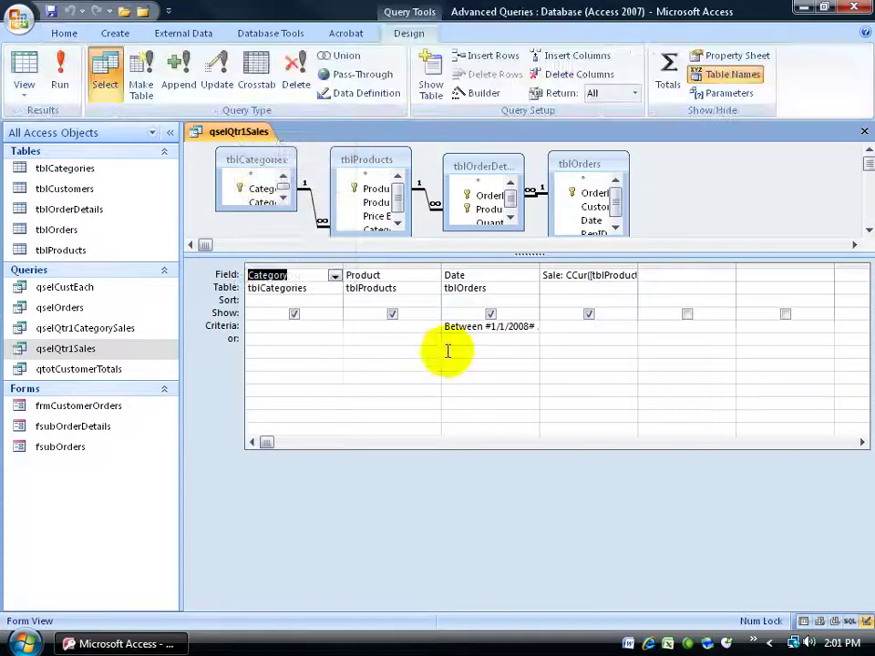
pyautogui.click(483, 326)
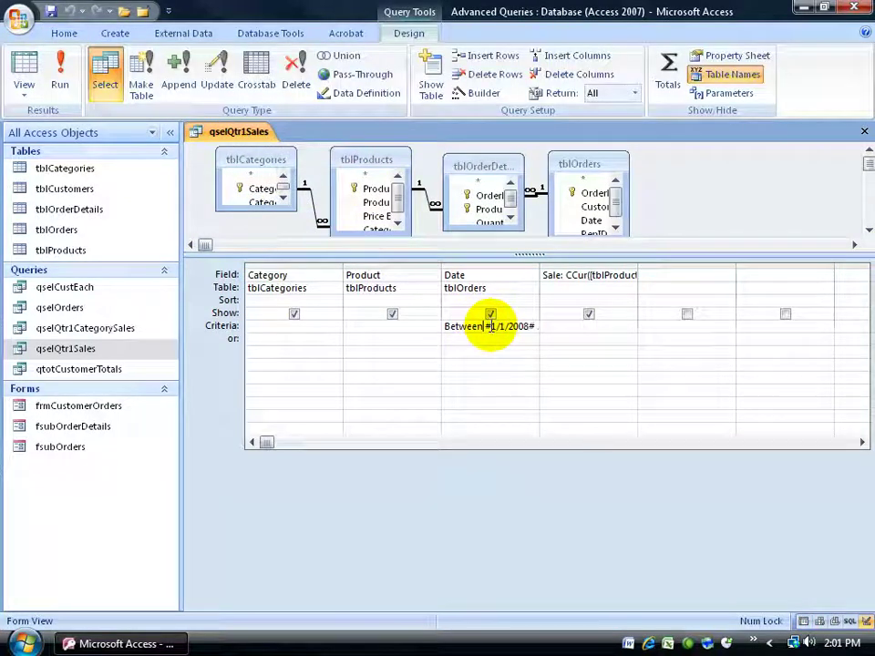
pyautogui.moveTo(495, 326); pyautogui.dragTo(540, 328)
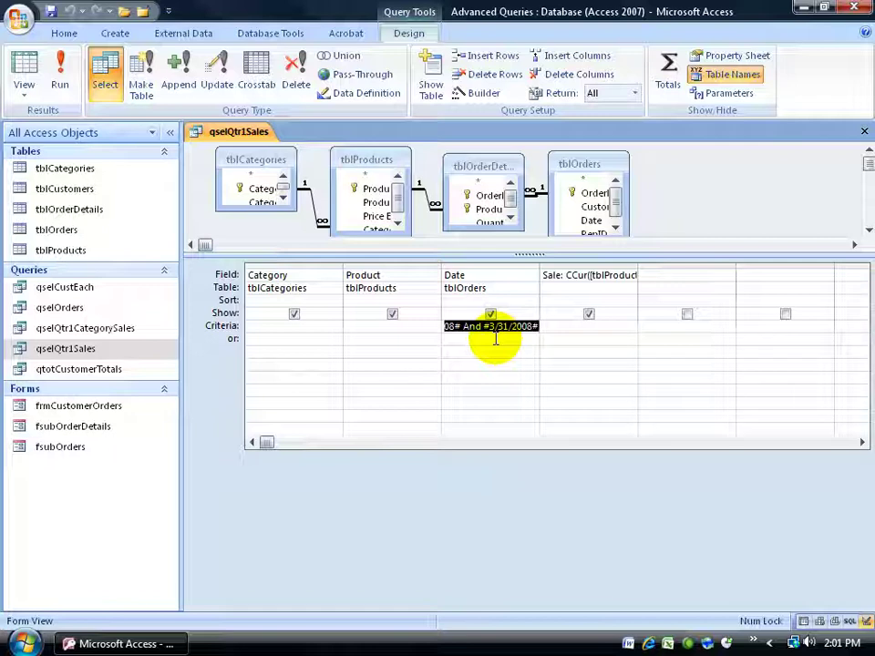
# Close the qselQtr1Sales design and launch the Crosstab Query Wizard from Create > Query Wizard
pyautogui.click(863, 133)
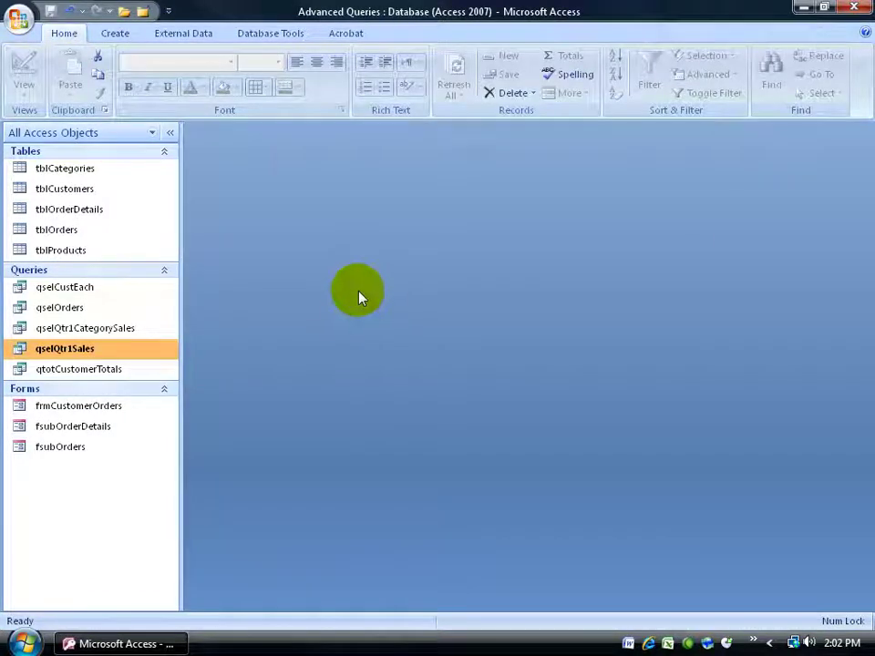
pyautogui.click(122, 36)
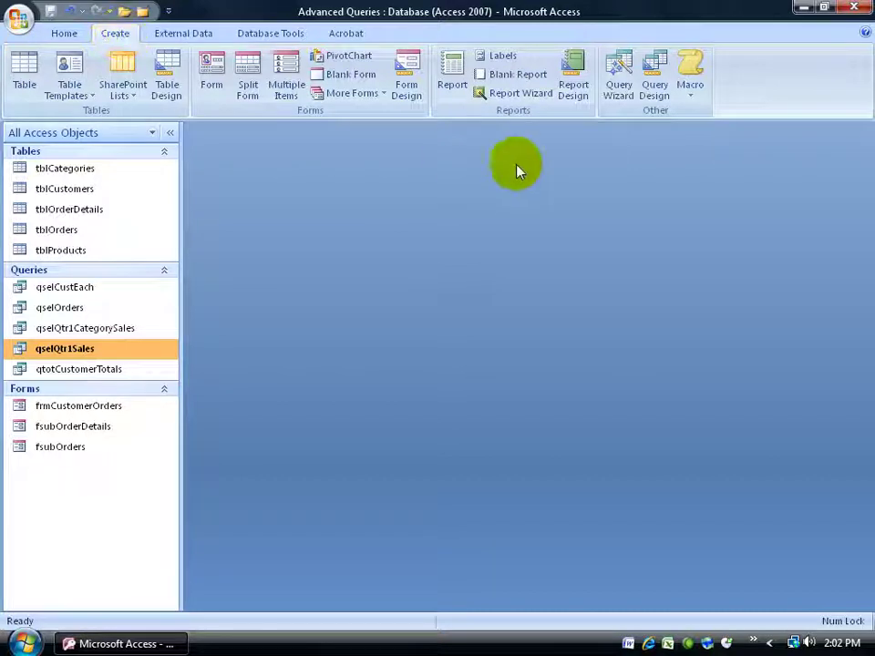
pyautogui.click(617, 85)
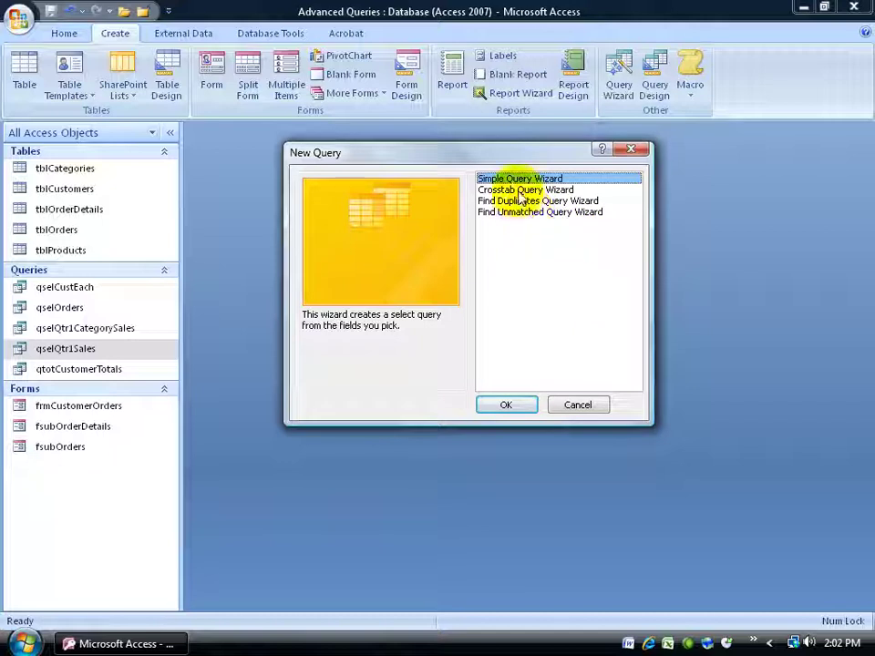
pyautogui.click(524, 189)
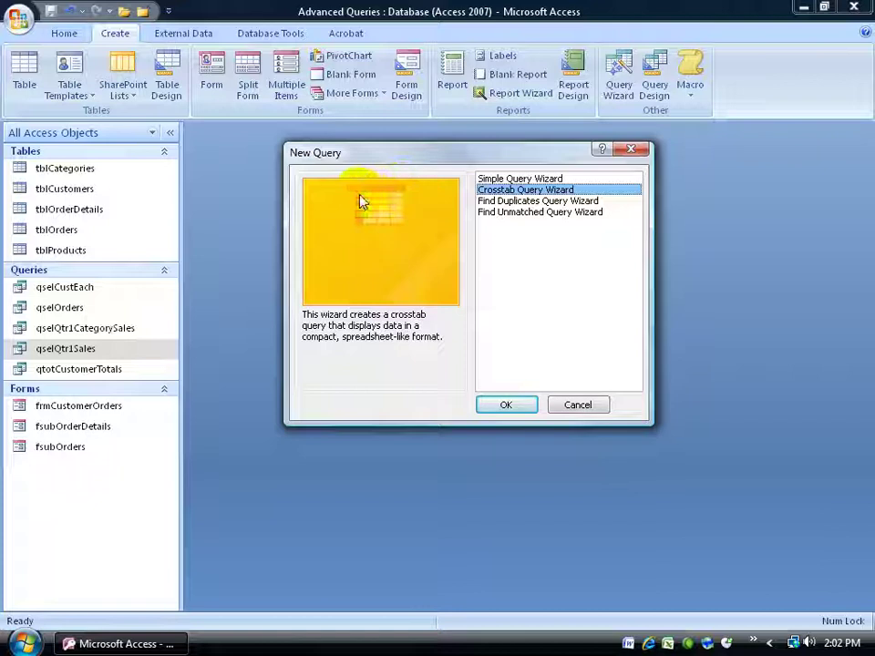
pyautogui.click(497, 404)
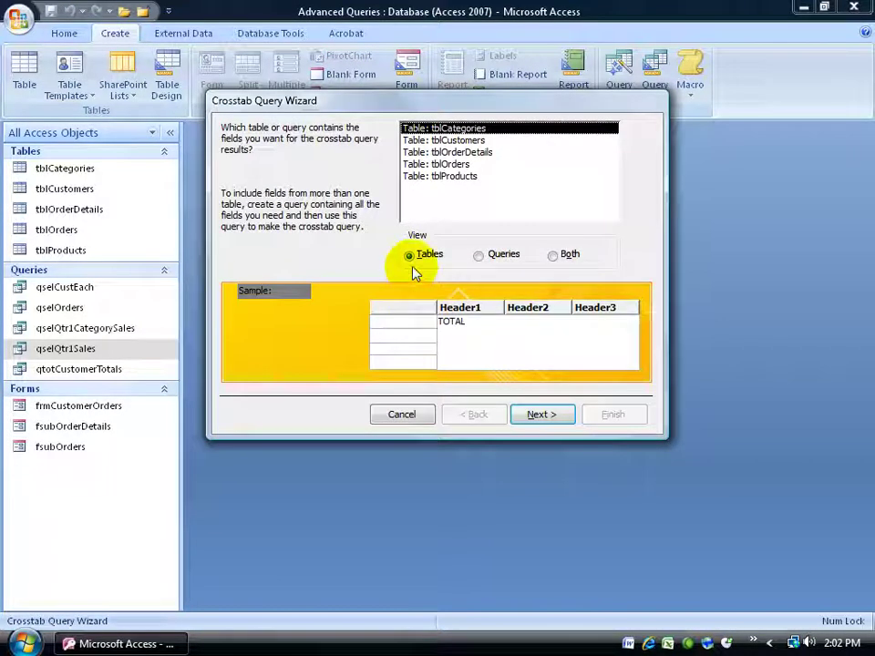
# Choose the saved query qselQtr1Sales as the crosstab's source
pyautogui.click(482, 258)
pyautogui.click(460, 164)
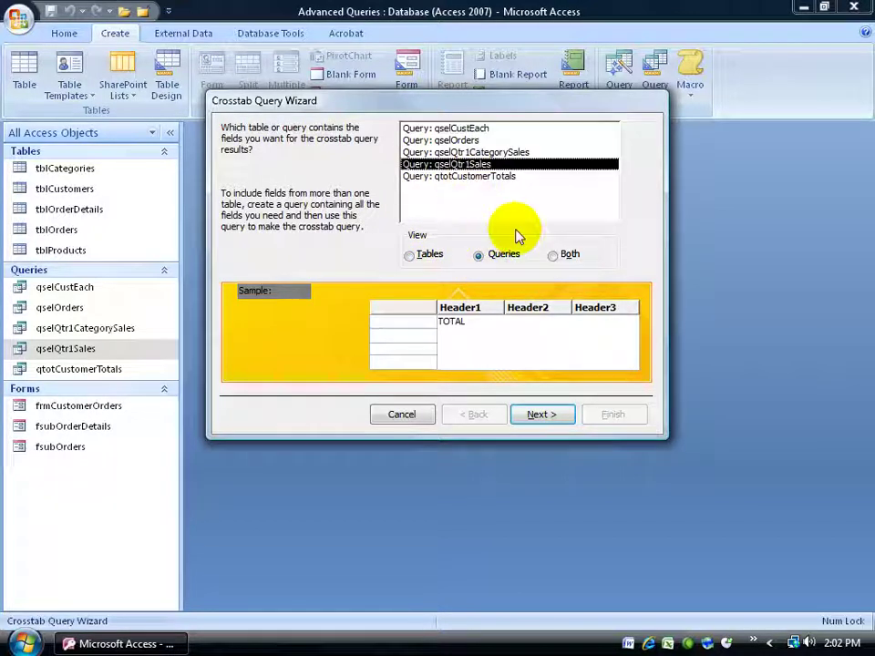
pyautogui.click(542, 414)
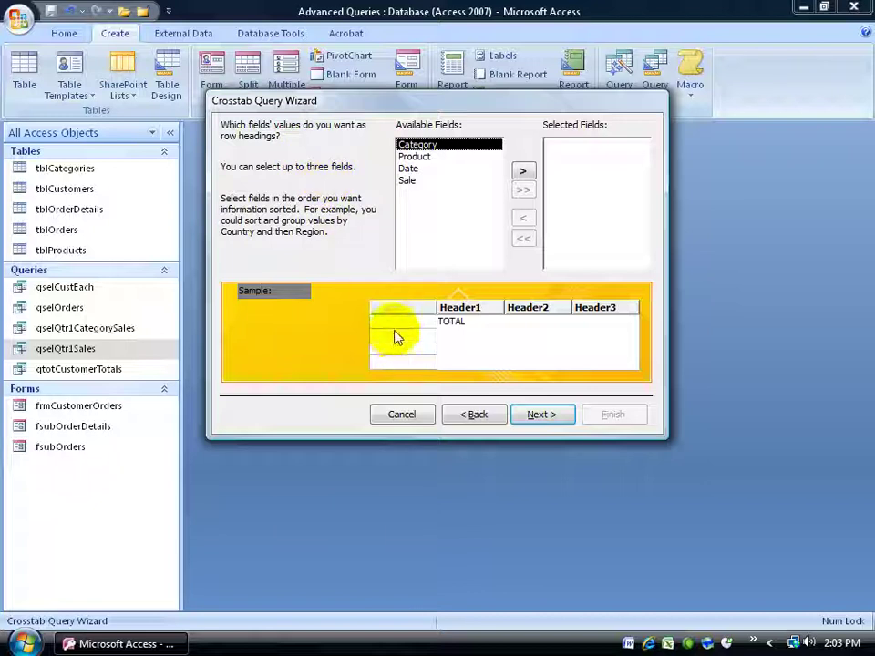
# Add Category and Product as the crosstab's row headings
pyautogui.doubleClick(418, 147)
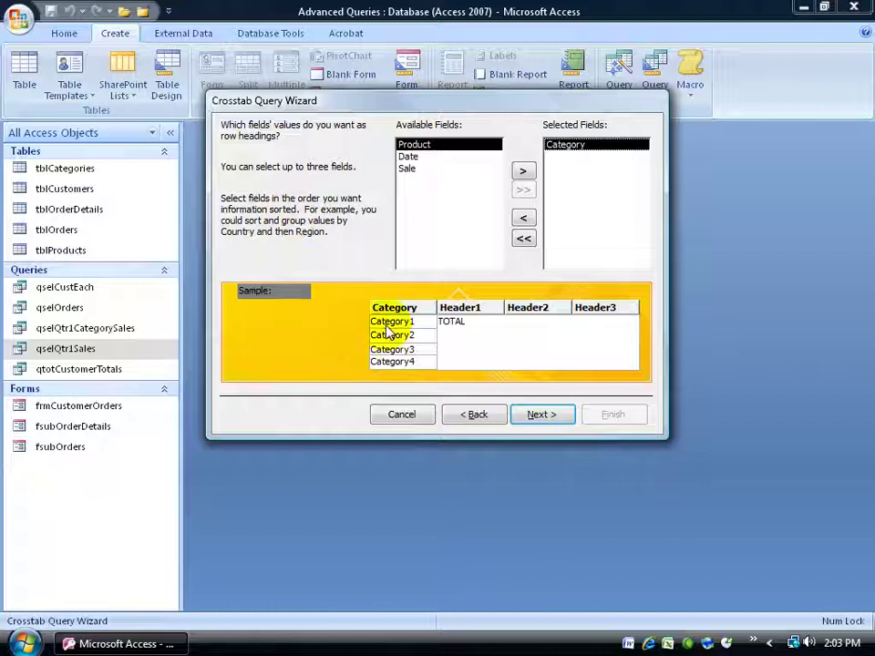
pyautogui.doubleClick(425, 146)
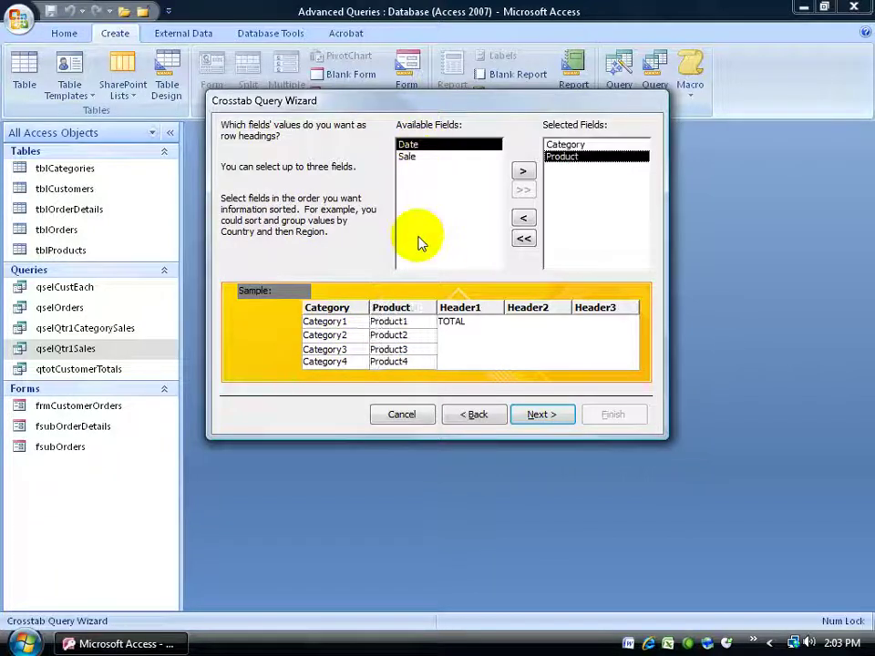
pyautogui.click(542, 415)
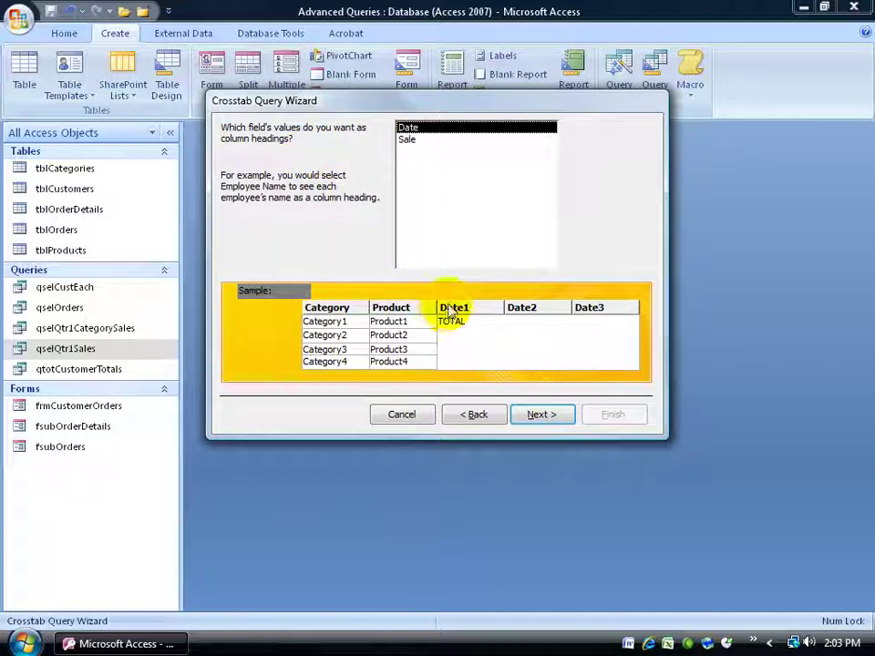
# Use Date grouped by Month for the columns and Sum of Sale as values, keeping row sums
pyautogui.doubleClick(407, 130)
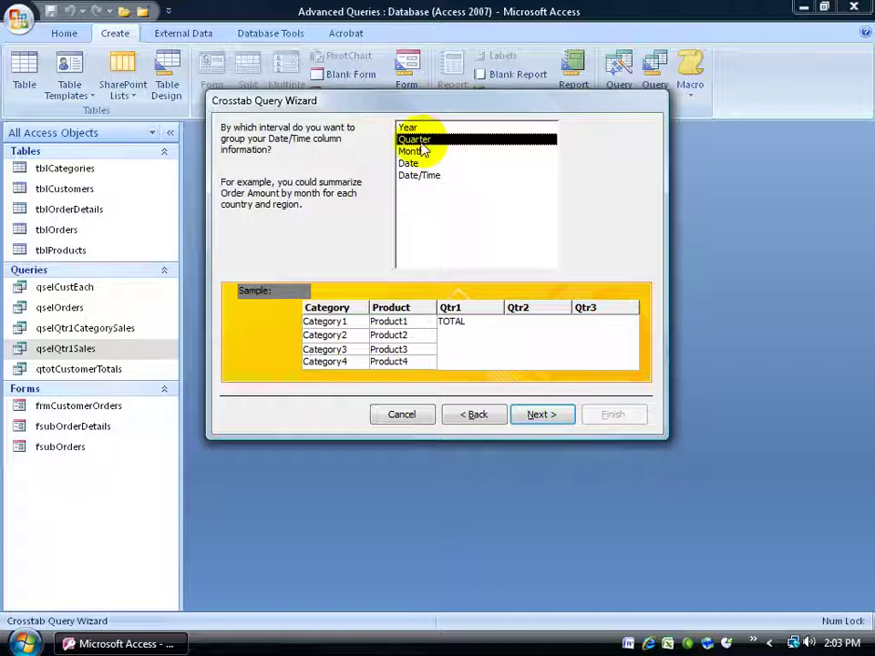
pyautogui.doubleClick(421, 152)
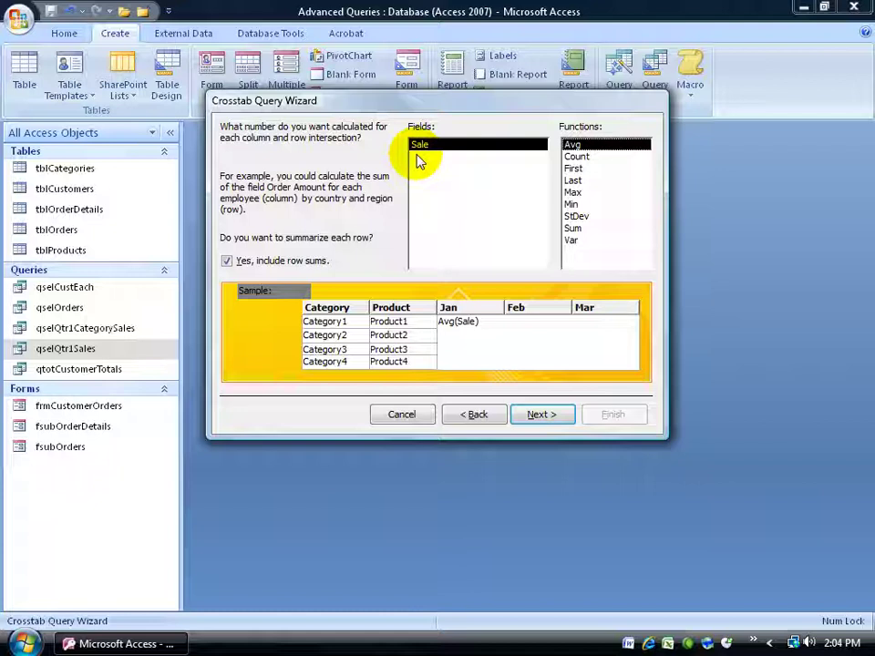
pyautogui.click(572, 230)
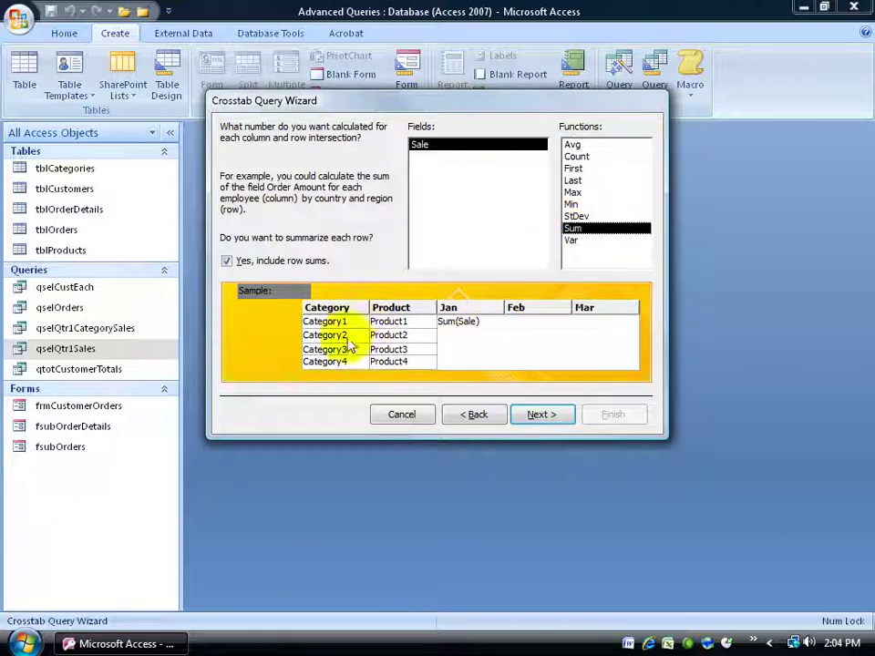
# Finish the wizard with the name qselQtr1Sales_Crosstab and view the query's results
pyautogui.click(532, 416)
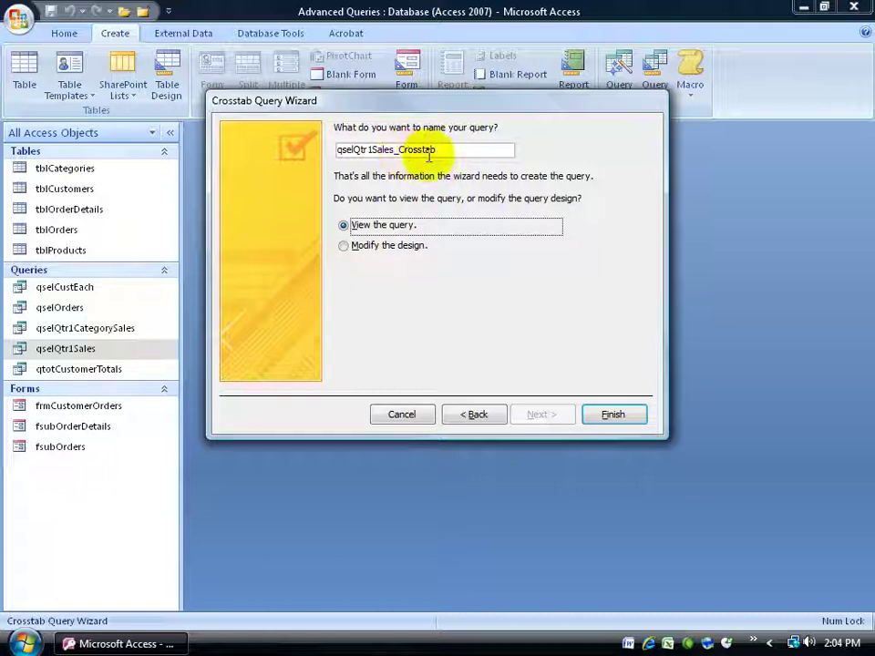
pyautogui.click(631, 415)
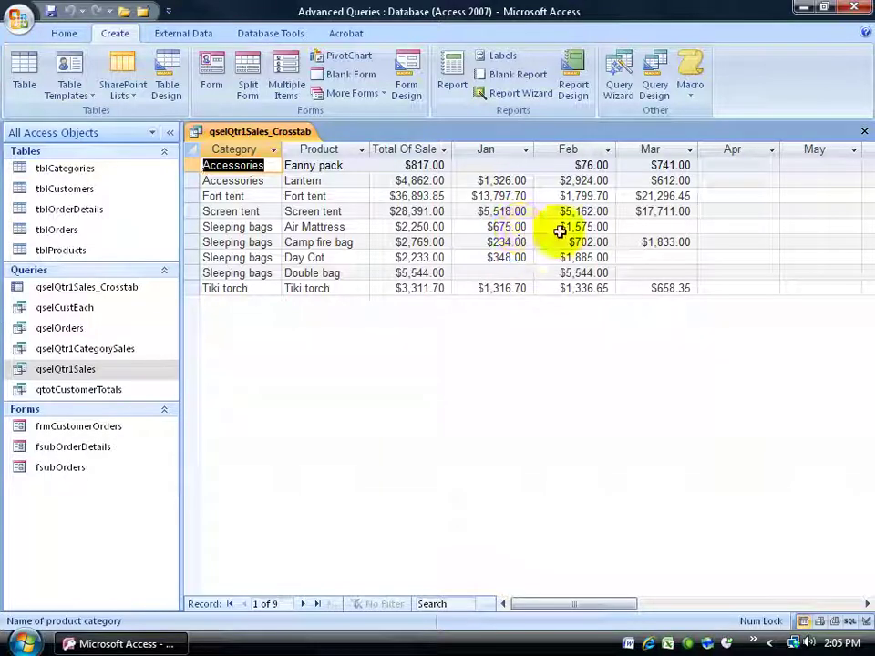
pyautogui.click(493, 163)
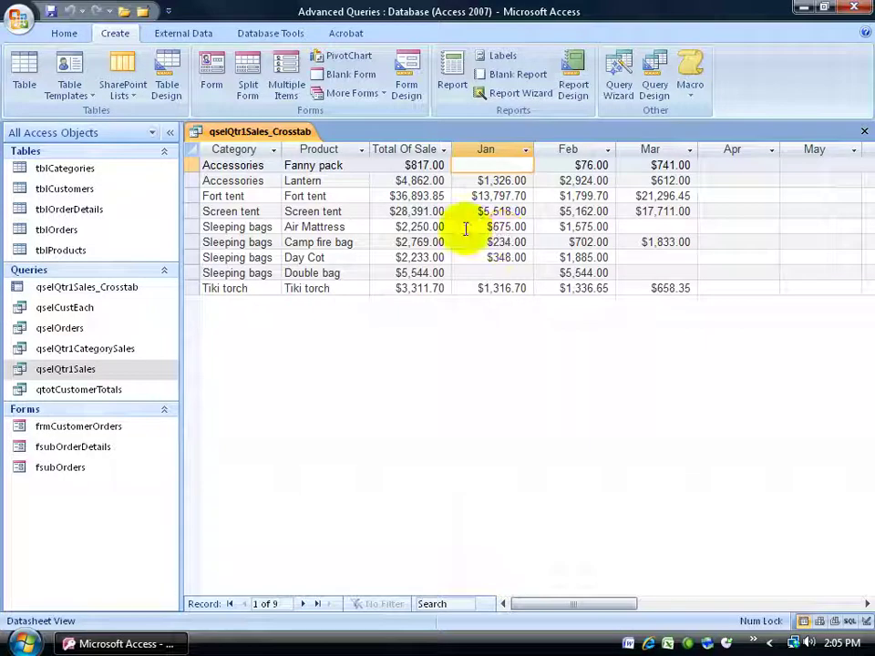
pyautogui.click(481, 180)
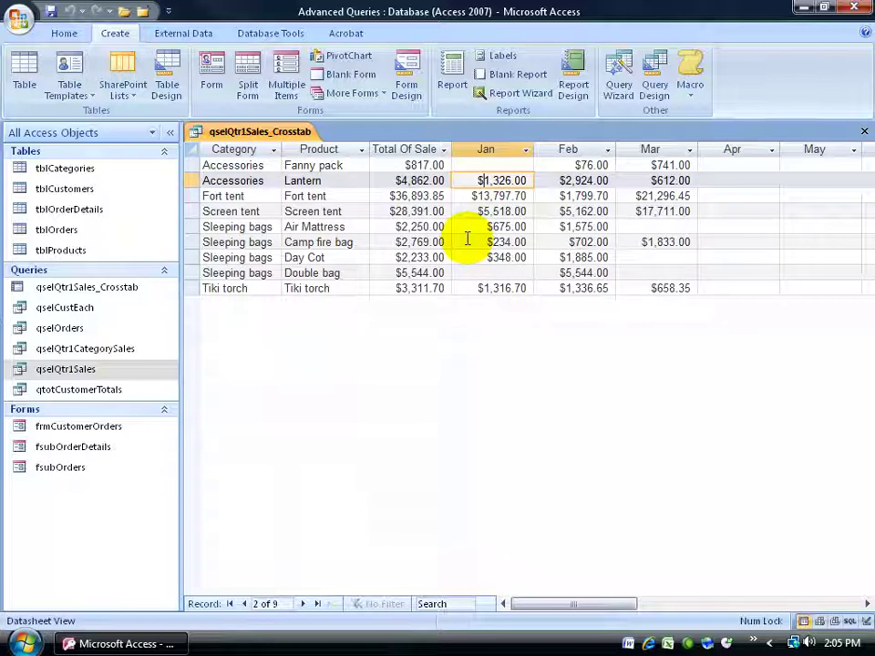
pyautogui.doubleClick(94, 371)
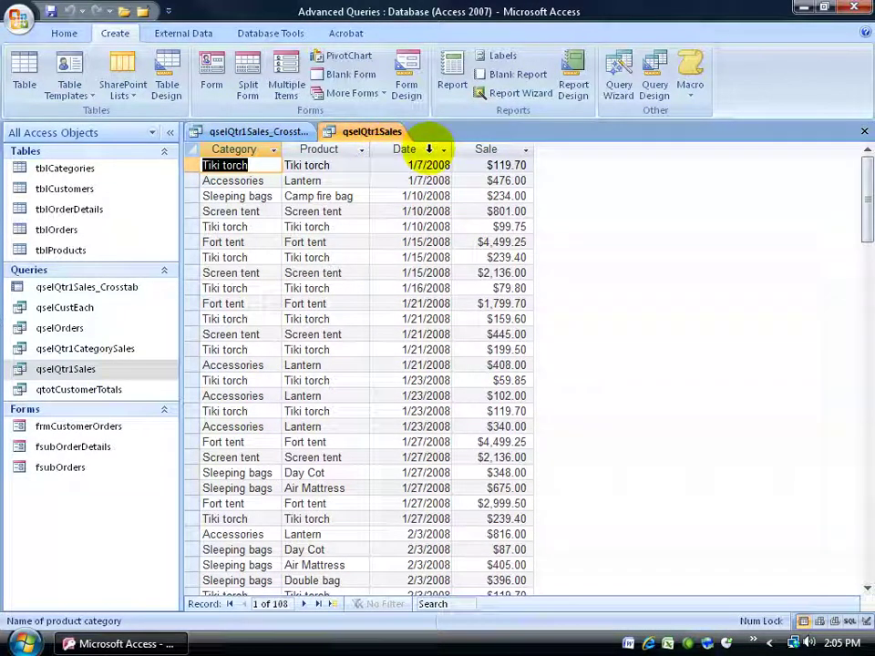
pyautogui.click(862, 132)
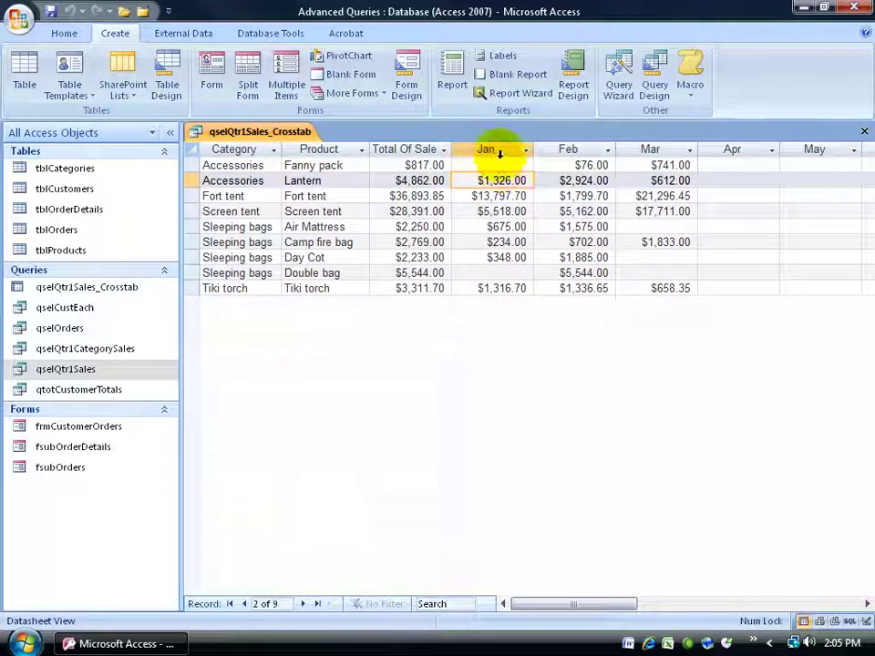
pyautogui.moveTo(596, 603); pyautogui.dragTo(660, 606)
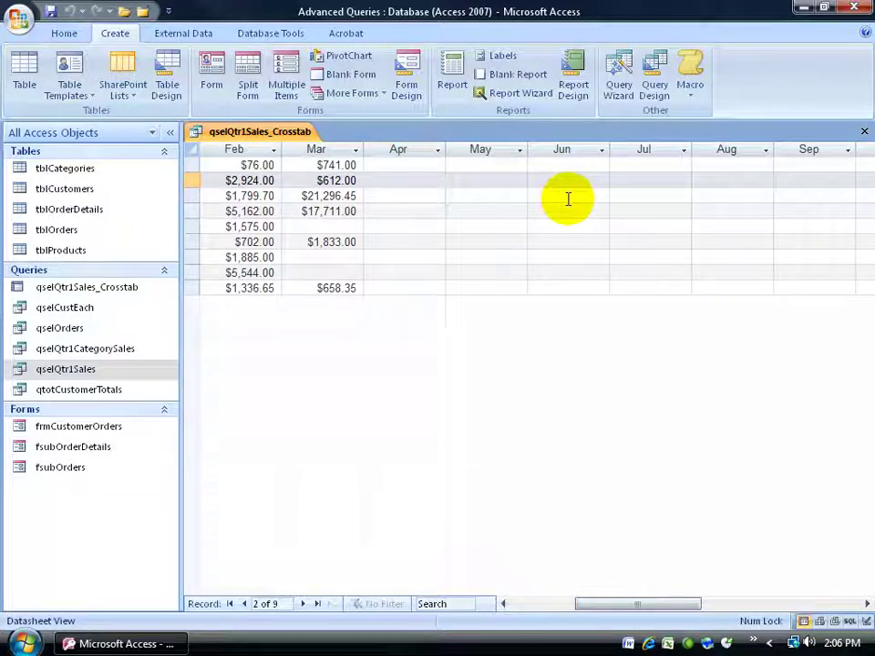
# Switch qselQtr1Sales_Crosstab to Design view and show the query's Property Sheet
pyautogui.rightClick(263, 133)
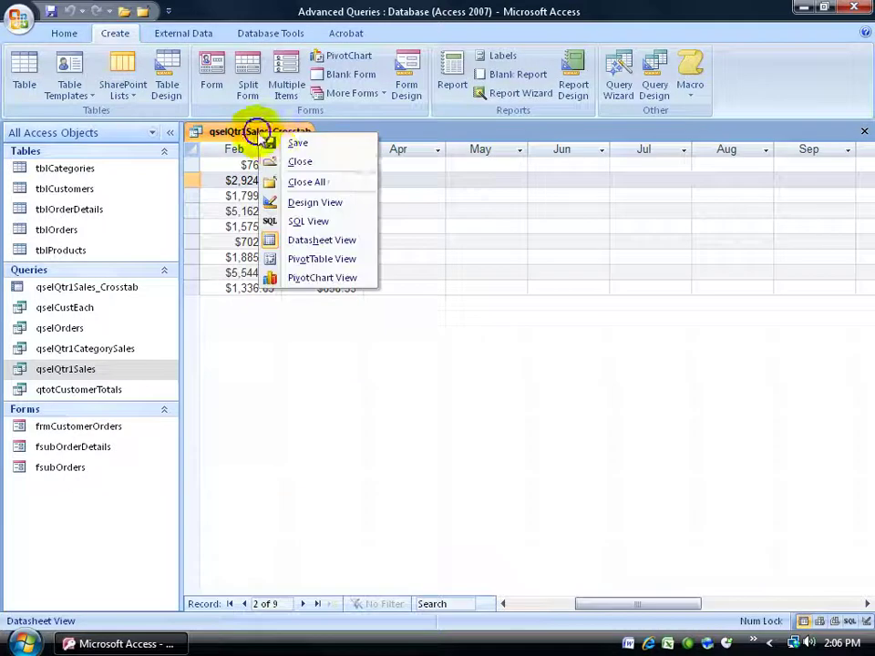
pyautogui.click(301, 204)
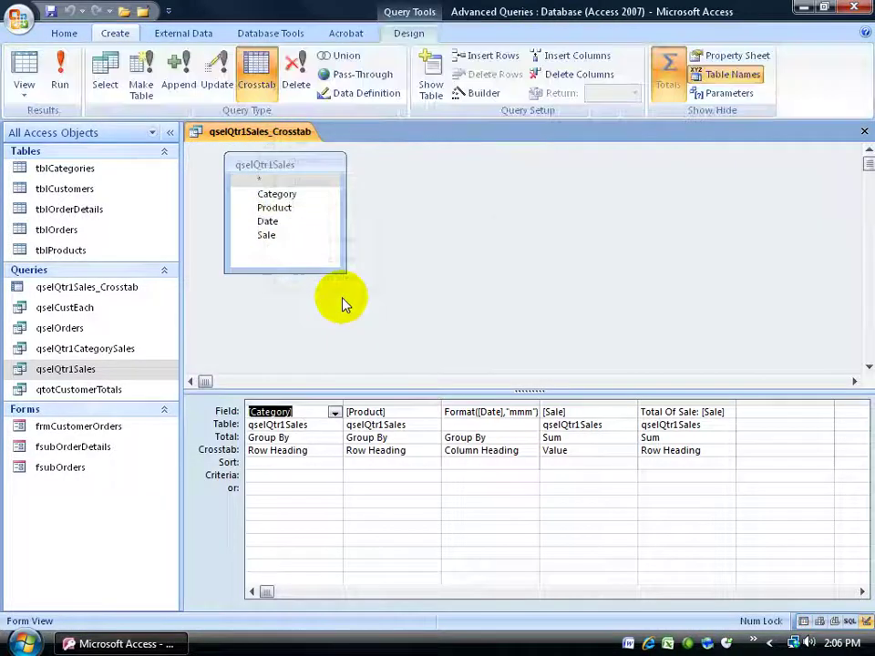
pyautogui.rightClick(516, 236)
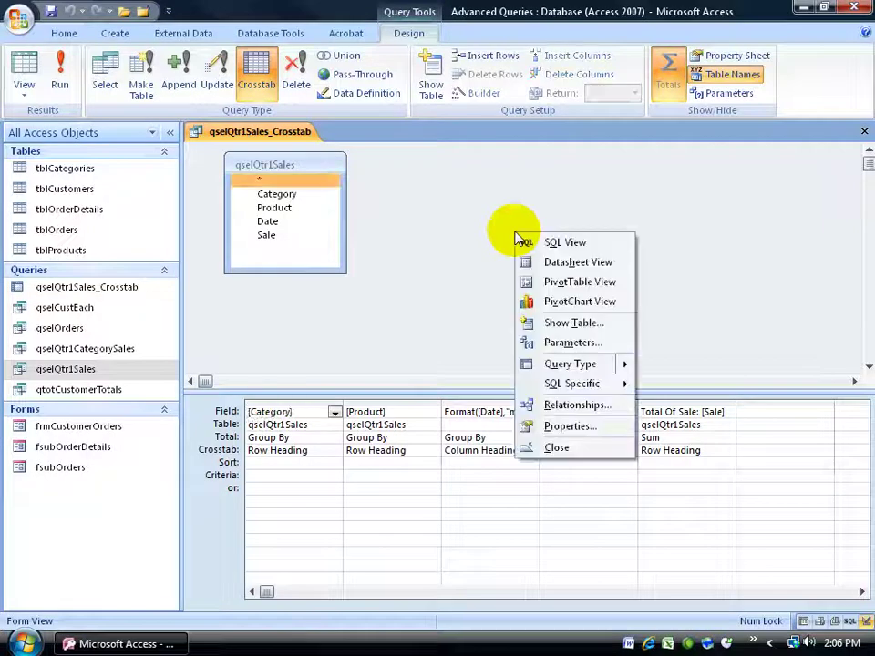
pyautogui.click(558, 426)
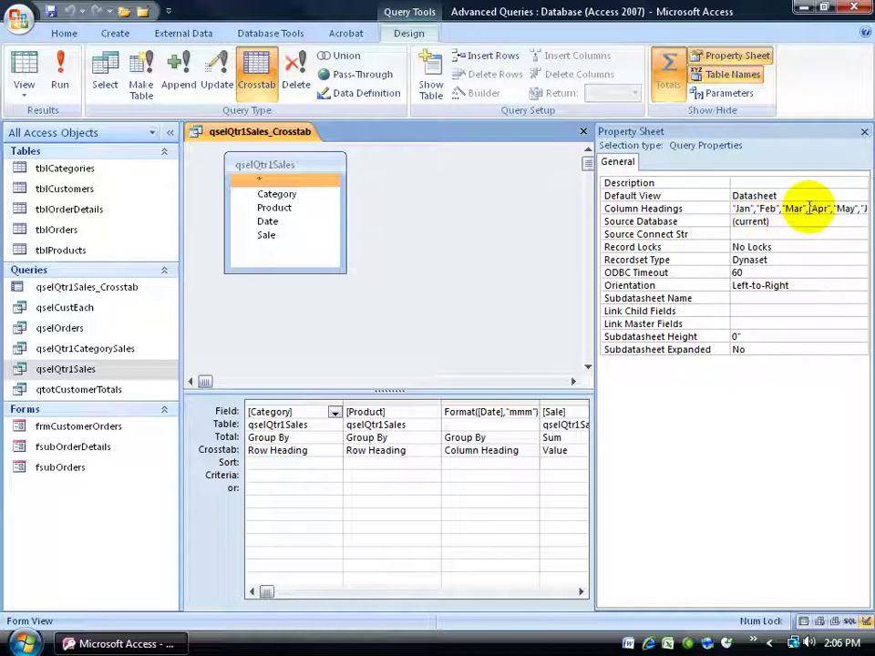
# Trim the Column Headings property to "Jan","Feb","Mar", removing Apr through Dec
pyautogui.moveTo(808, 209); pyautogui.dragTo(853, 210)
pyautogui.press('Delete')
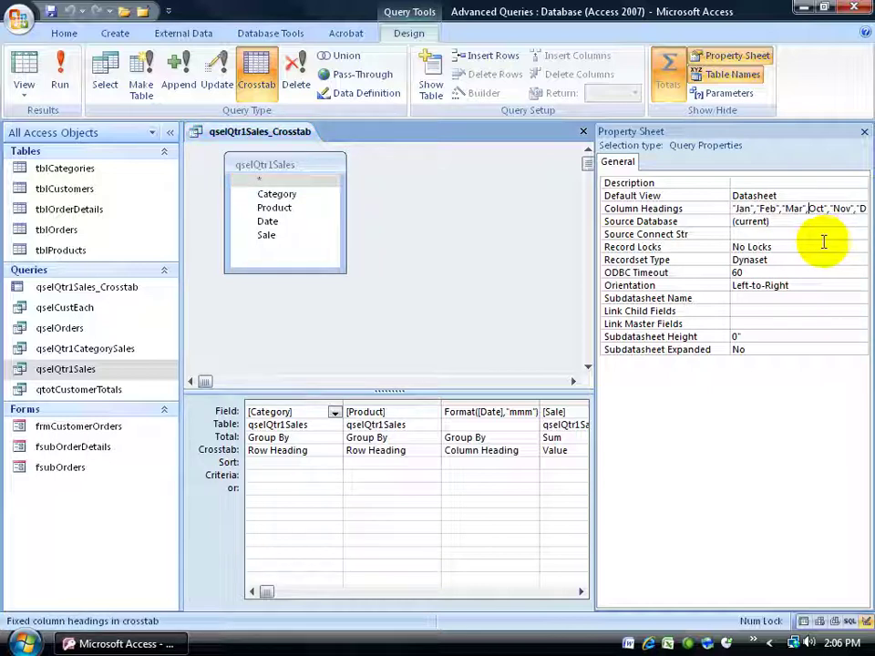
pyautogui.press('Delete')
pyautogui.press('Delete')
pyautogui.press('Delete')
pyautogui.press('Delete')
pyautogui.press('Delete')
pyautogui.press('Delete')
pyautogui.press('Delete')
pyautogui.press('Delete')
pyautogui.press('Delete')
pyautogui.press('Delete')
pyautogui.press('Delete')
pyautogui.press('Delete')
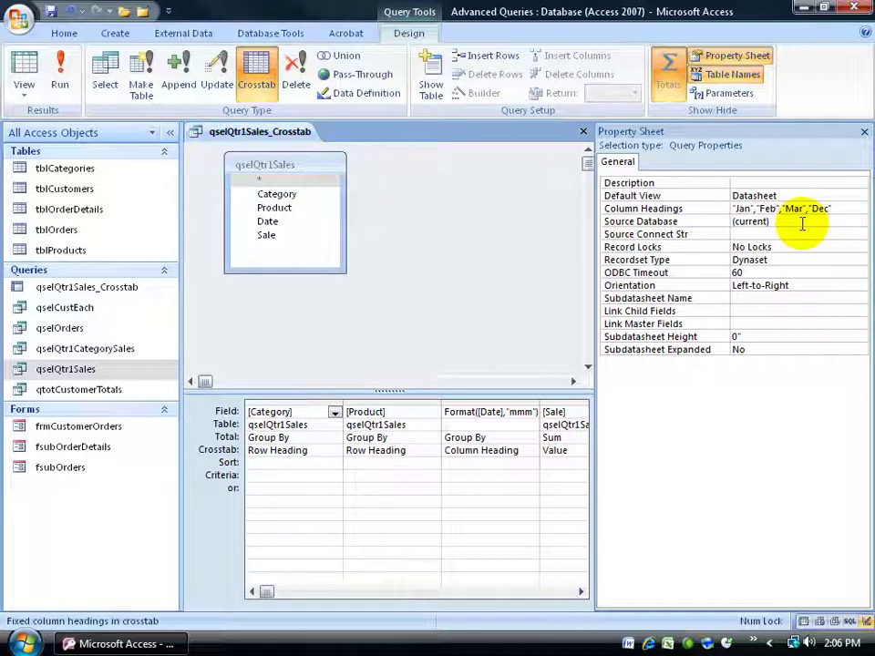
pyautogui.rightClick(805, 209)
pyautogui.click(820, 238)
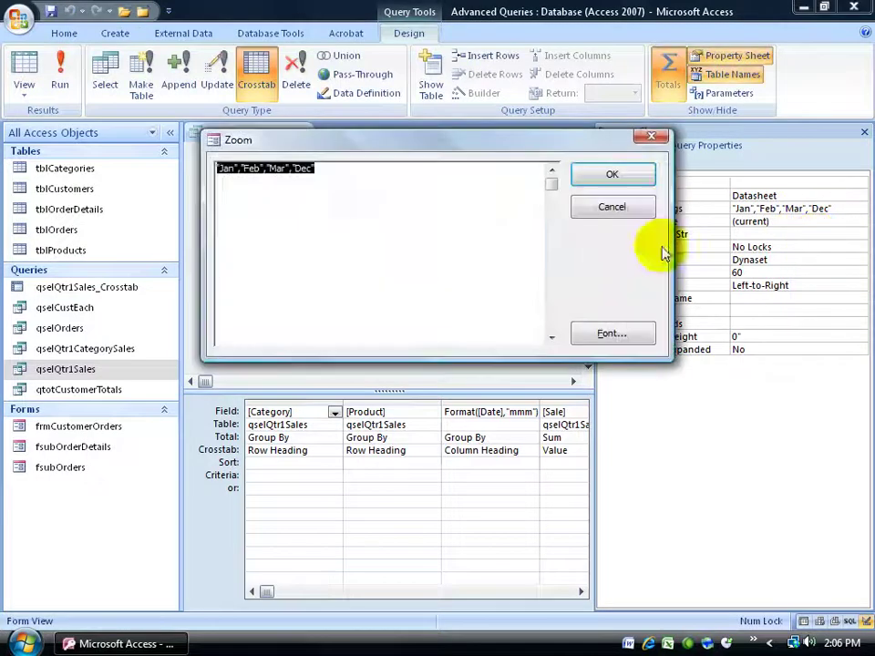
pyautogui.moveTo(336, 168); pyautogui.dragTo(296, 168)
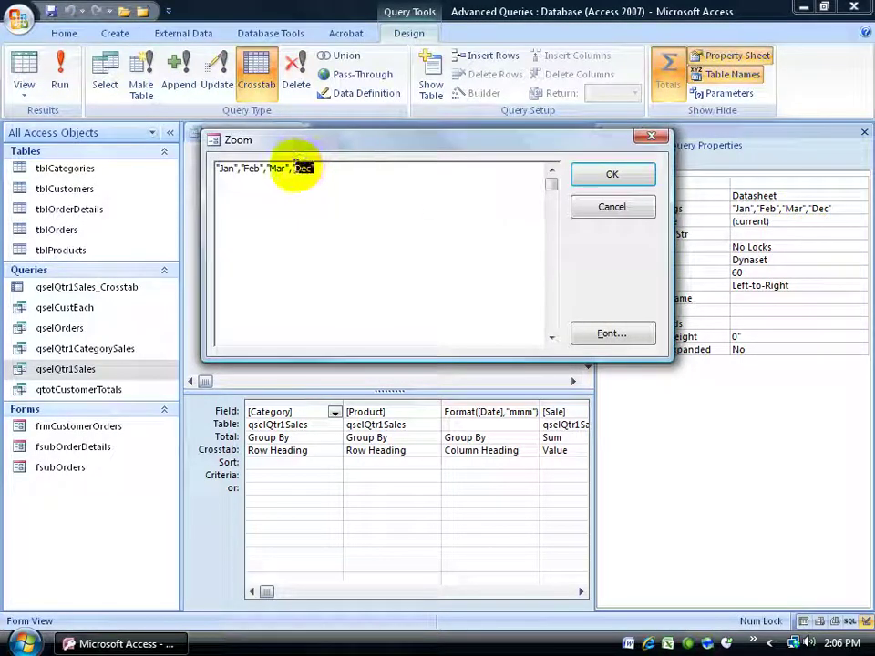
pyautogui.press('Delete')
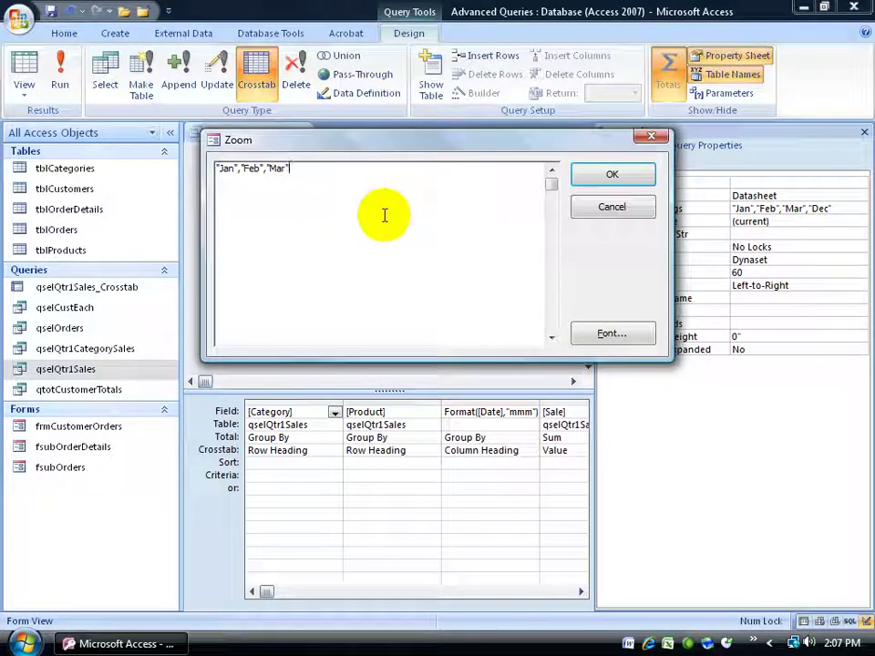
pyautogui.click(612, 176)
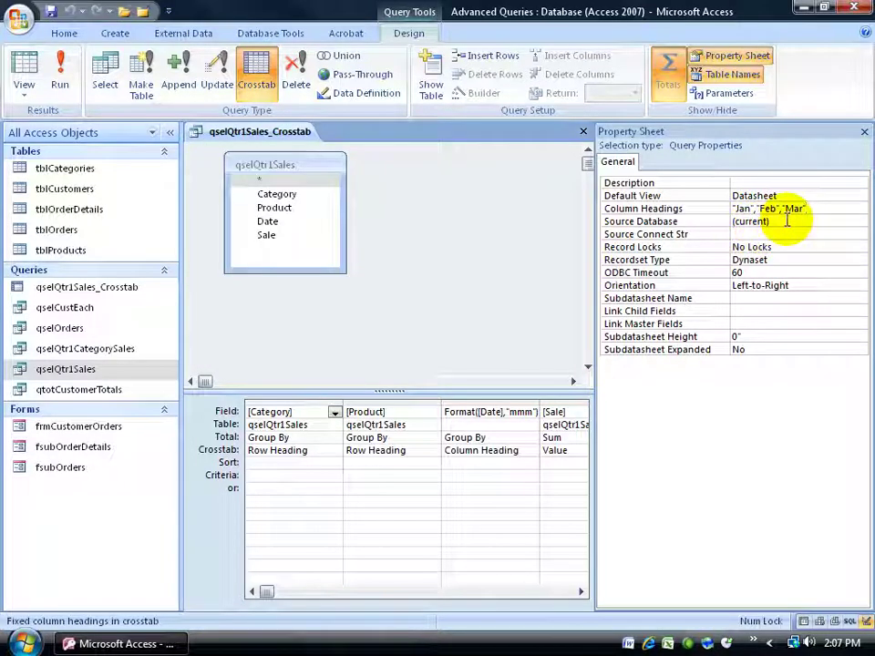
# Run the crosstab and move the Total Of Sale column after Mar
pyautogui.click(59, 73)
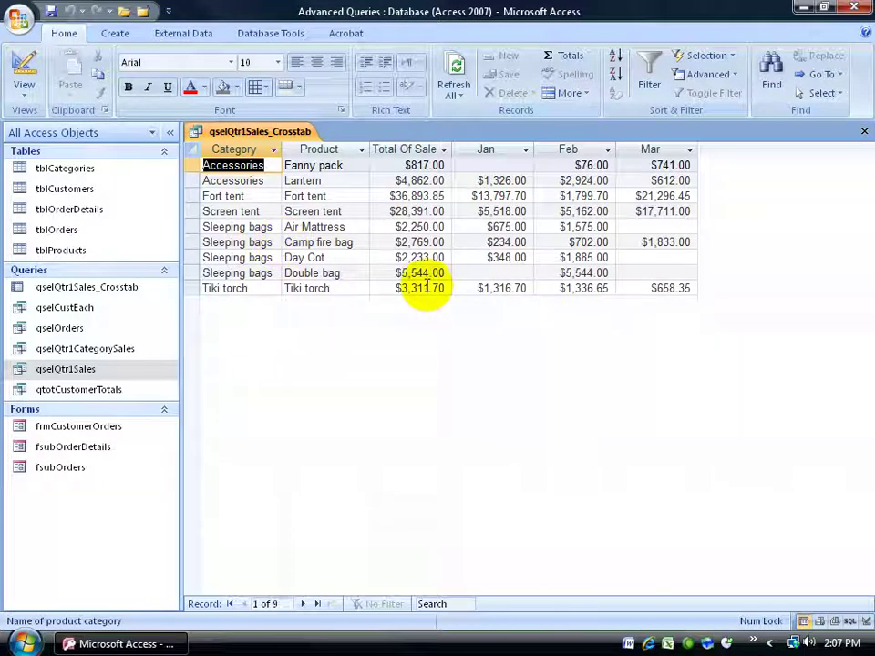
pyautogui.click(408, 151)
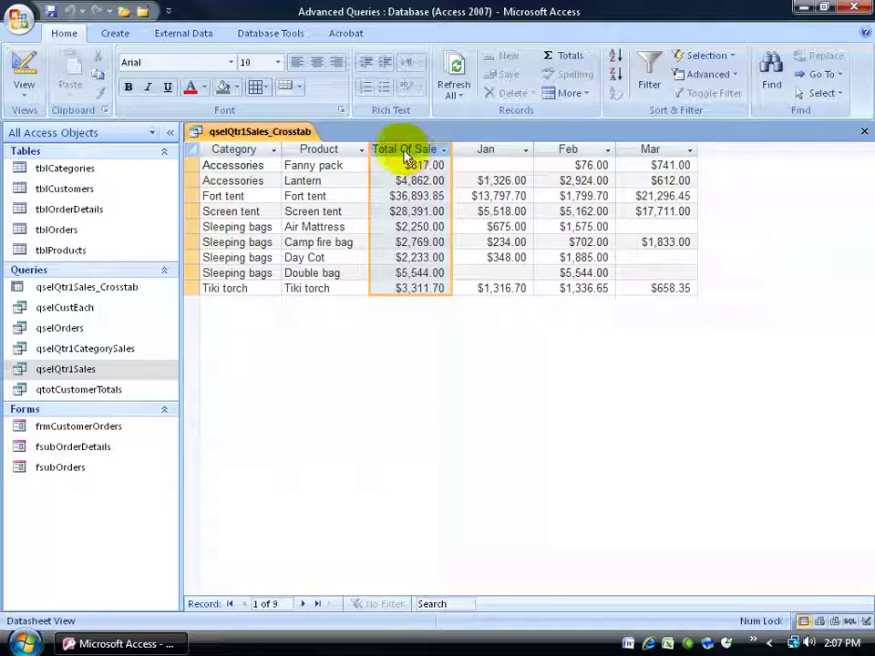
pyautogui.moveTo(402, 153); pyautogui.dragTo(711, 168)
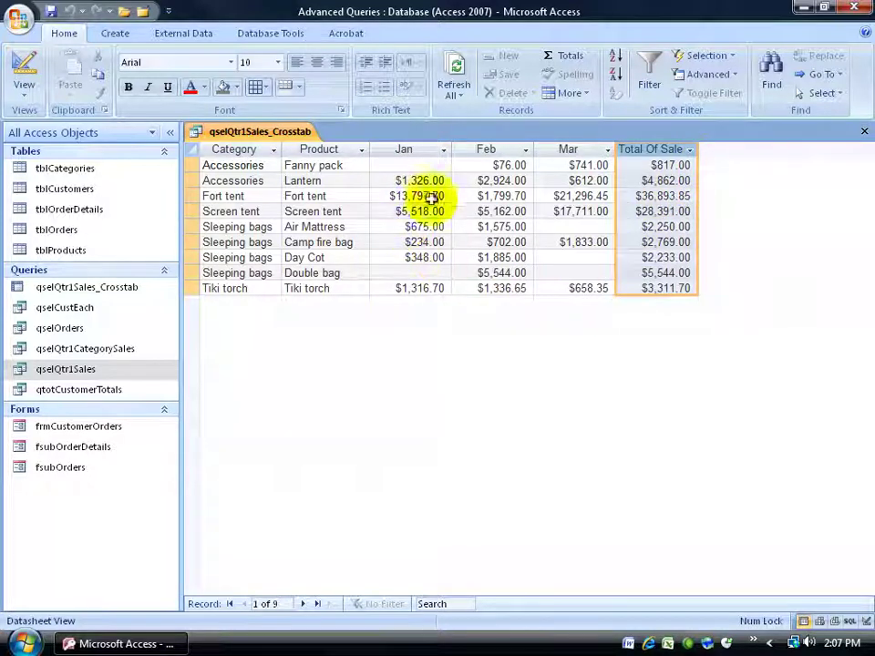